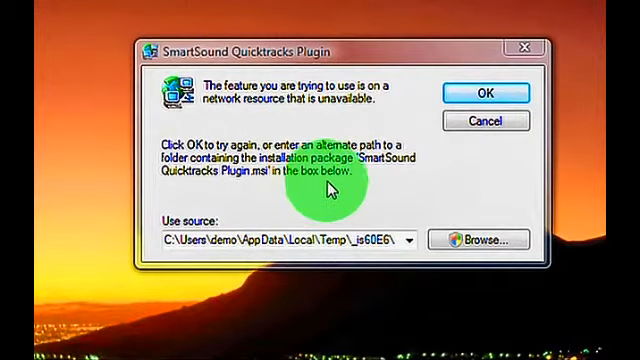
# Step: Dismiss the SmartSound source prompt and the Error 1706 installer message
pyautogui.click(485, 121)
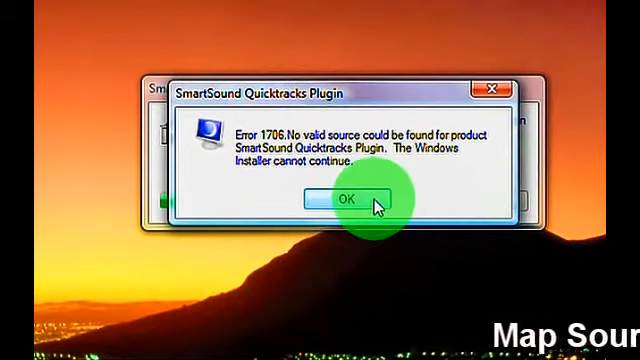
pyautogui.click(376, 206)
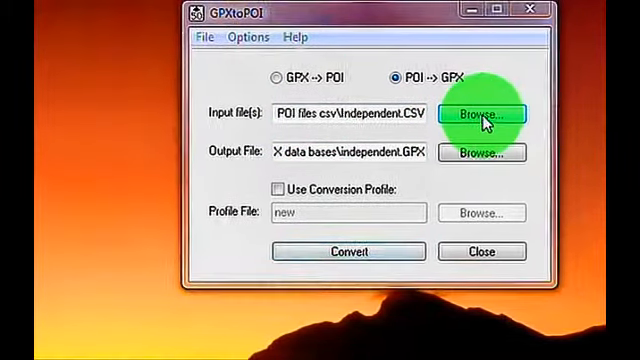
# Step: Select Flying J.CSV from the POI files csv folder as the input file
pyautogui.click(497, 114)
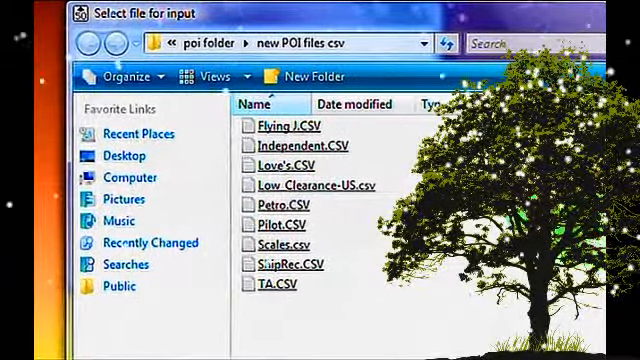
pyautogui.moveTo(289, 127)
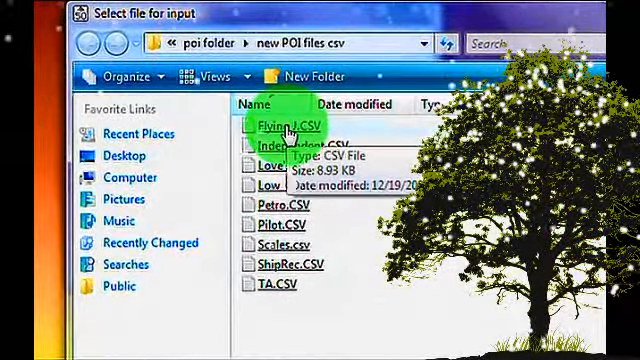
pyautogui.doubleClick(290, 127)
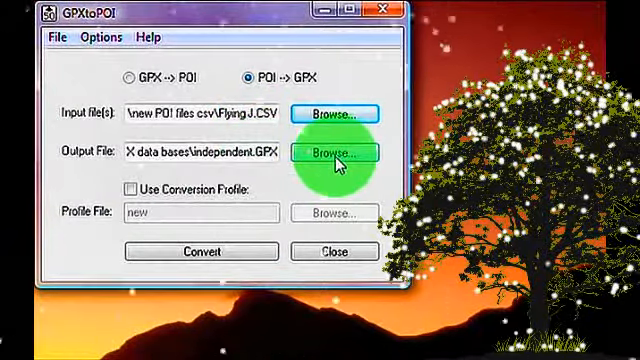
# Step: Convert Flying J.CSV into flying j.GPX, confirming the 154 entries converted result
pyautogui.click(334, 152)
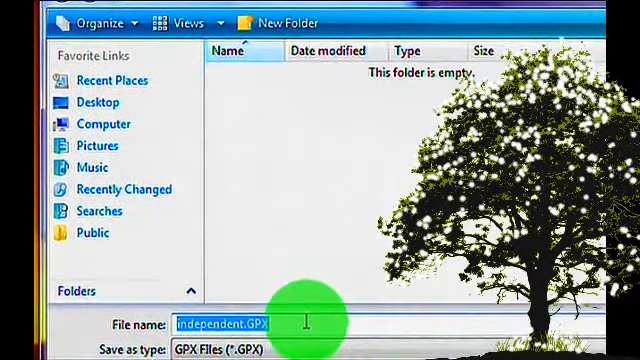
pyautogui.write('fiy')
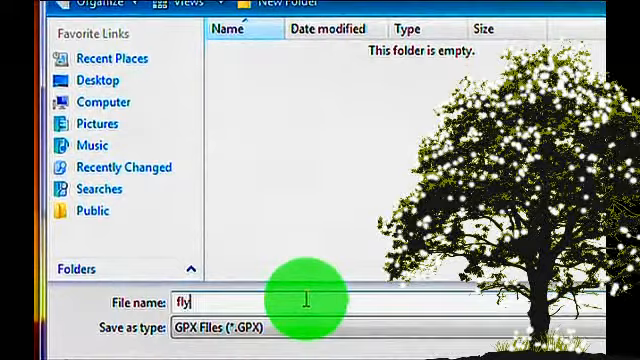
pyautogui.write('ing j')
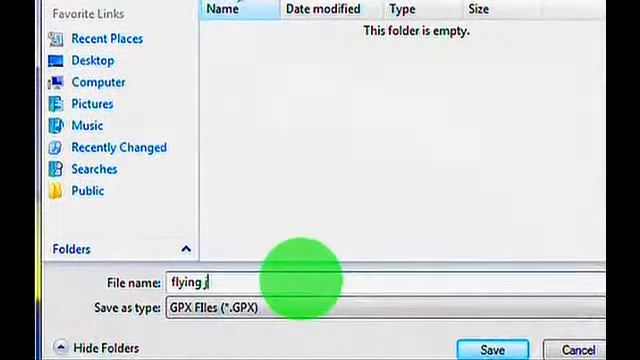
pyautogui.click(485, 345)
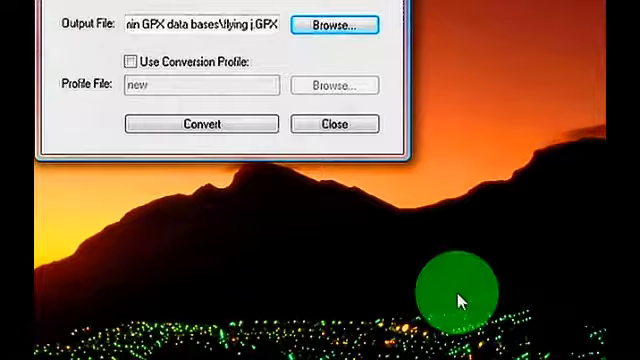
pyautogui.click(236, 121)
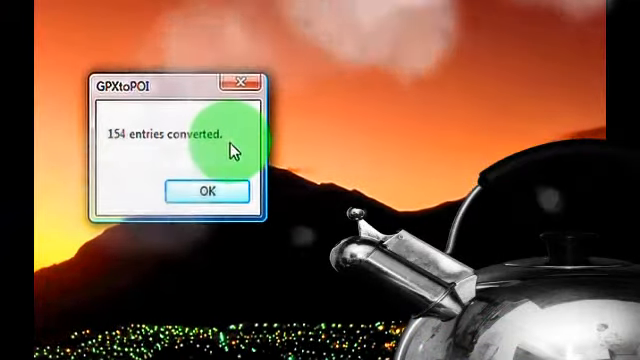
pyautogui.click(208, 201)
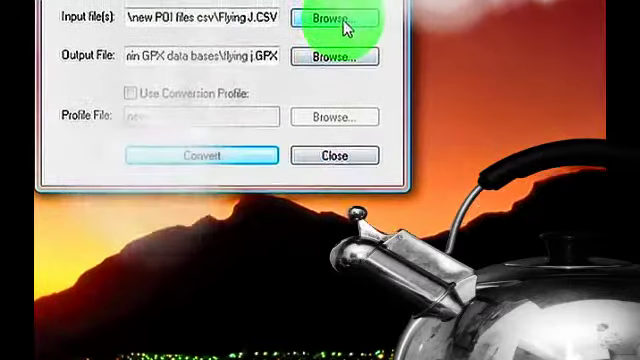
# Step: Select Independent.CSV as the next input file
pyautogui.click(346, 26)
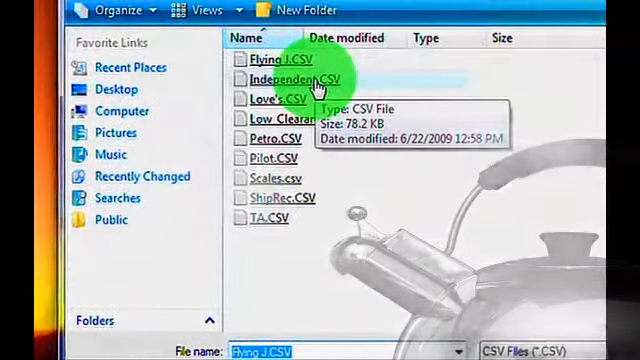
pyautogui.doubleClick(290, 79)
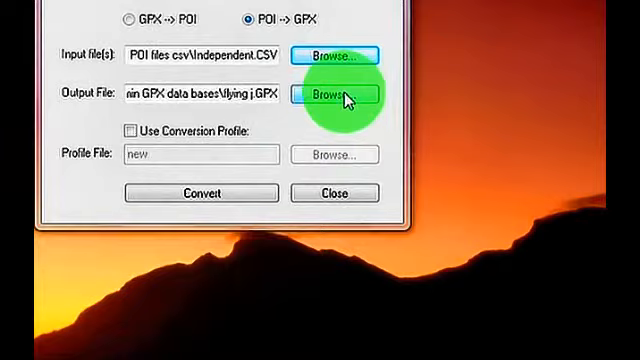
# Step: Set the output file to independent truck stops.GPX in the GPX data bases folder
pyautogui.click(345, 97)
pyautogui.write('independent tru')
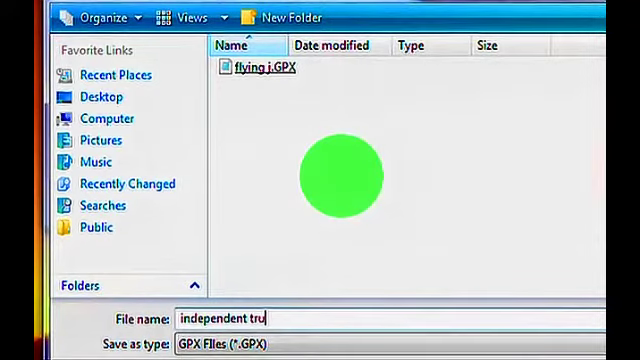
pyautogui.write('ck')
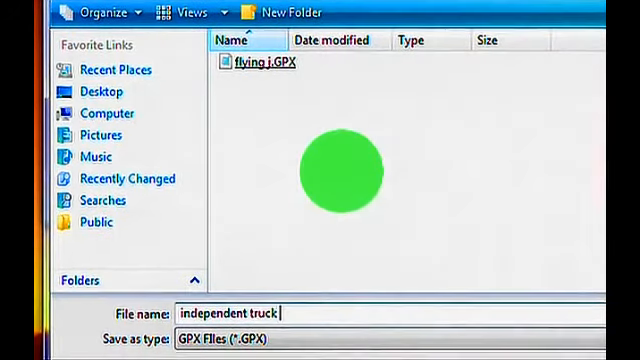
pyautogui.write(' st')
pyautogui.write('op')
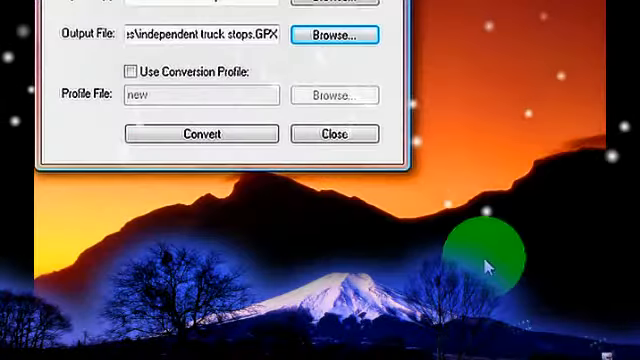
# Step: Convert Independent.CSV into independent truck stops.GPX, confirming 767 entries converted
pyautogui.click(228, 140)
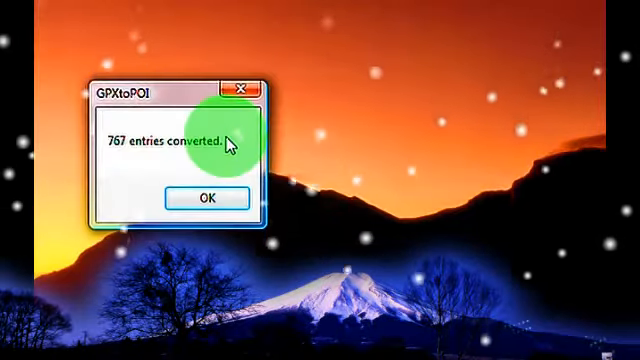
pyautogui.click(225, 212)
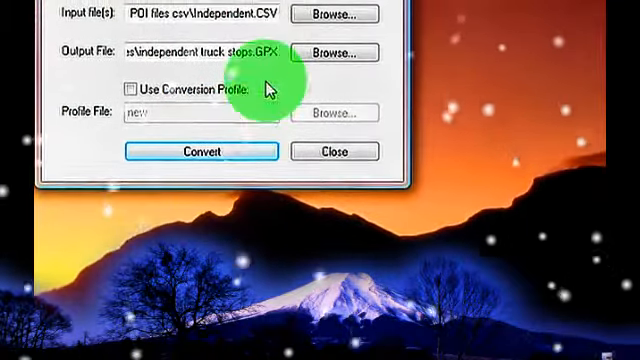